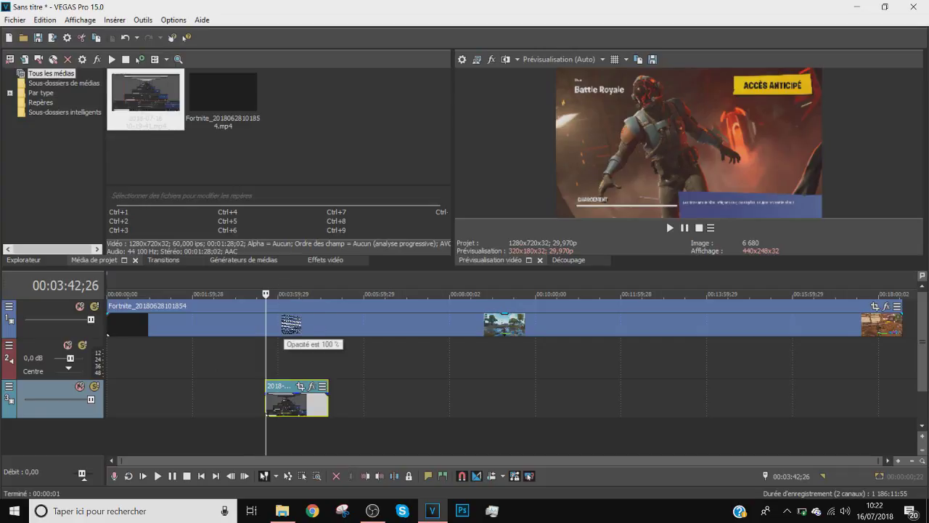
- Split the Fortnite clip at 00:05:09;28 and 00:03:41;24, matching the end and start of the 2018-07-16 clip below it
left_click(337, 328)
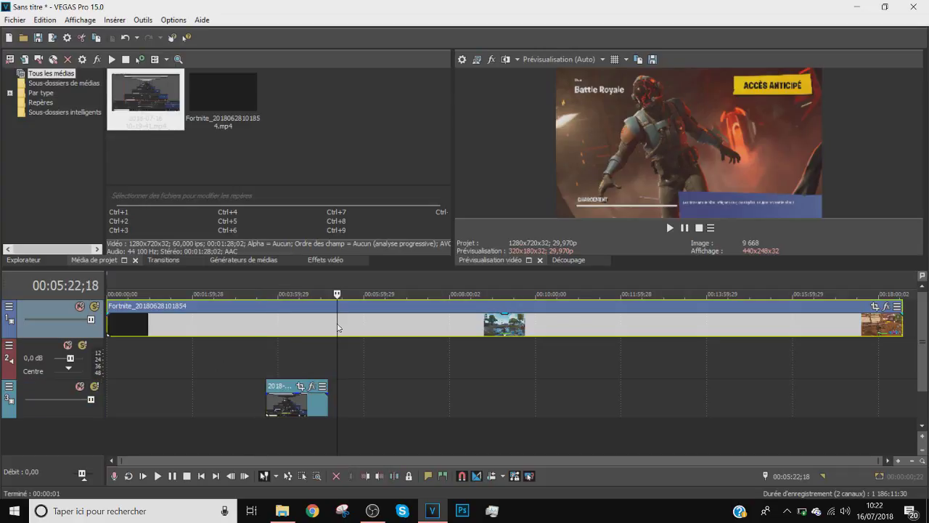
left_click(318, 327)
left_click(328, 328)
key("s")
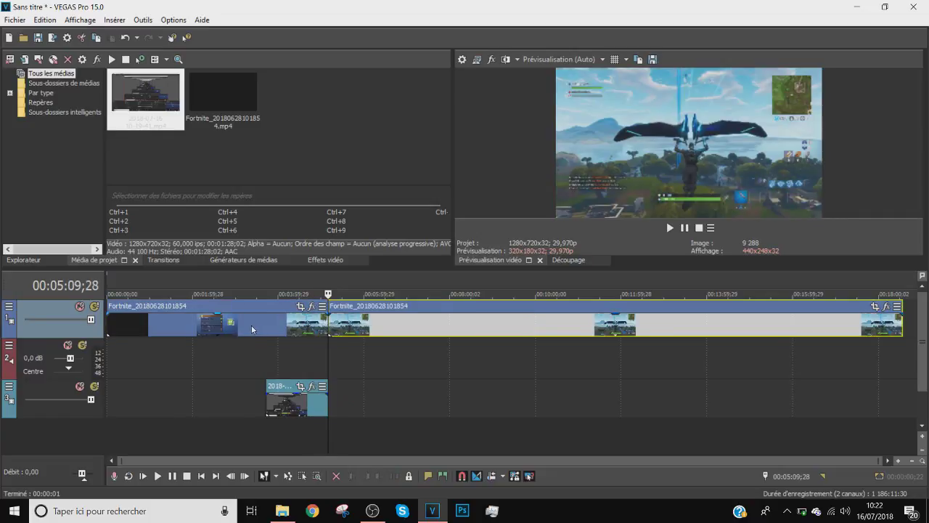
left_click(260, 326)
left_click(267, 324)
key("s")
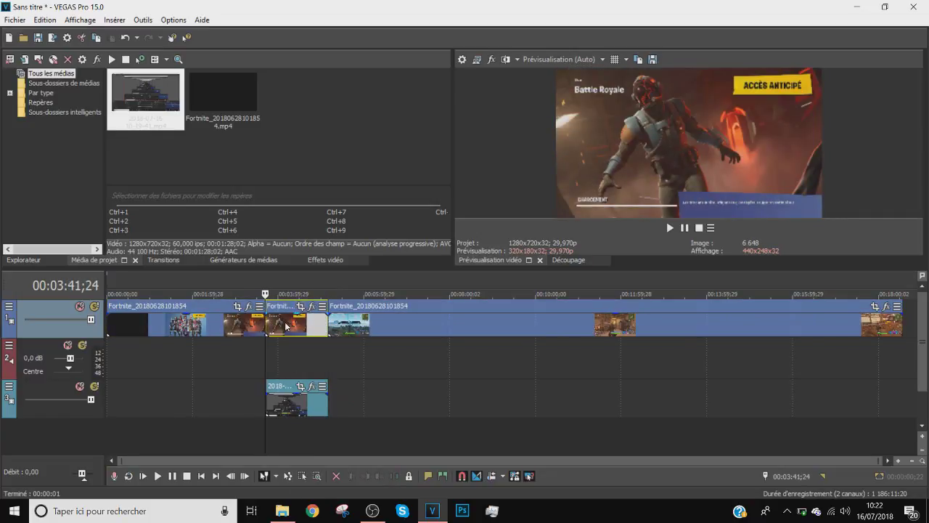
- Play back the start of the middle Fortnite segment where it overlaps the screen-recording clip
left_click(270, 356)
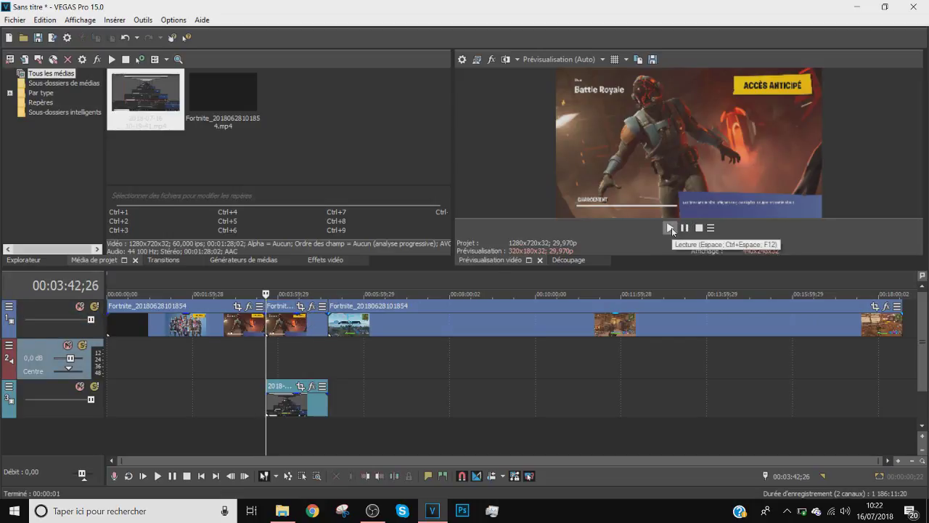
left_click(670, 228)
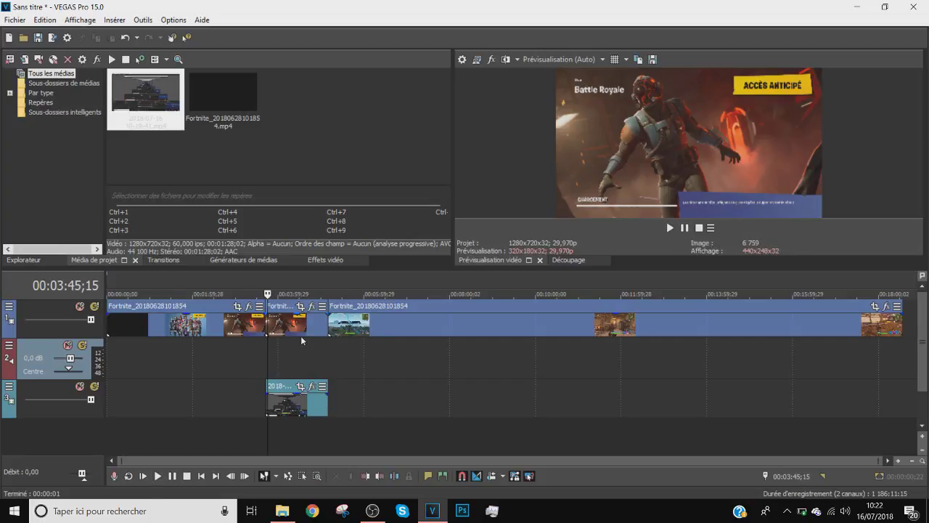
left_click(266, 357)
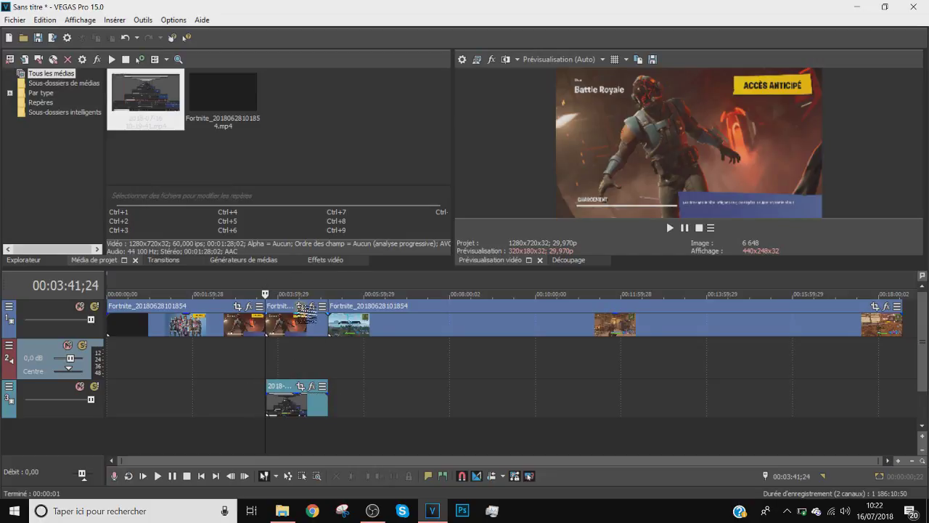
- Shrink the middle Fortnite segment within the frame by enlarging its pan/crop area to about 2974.7 × 1673.3
right_click(302, 309)
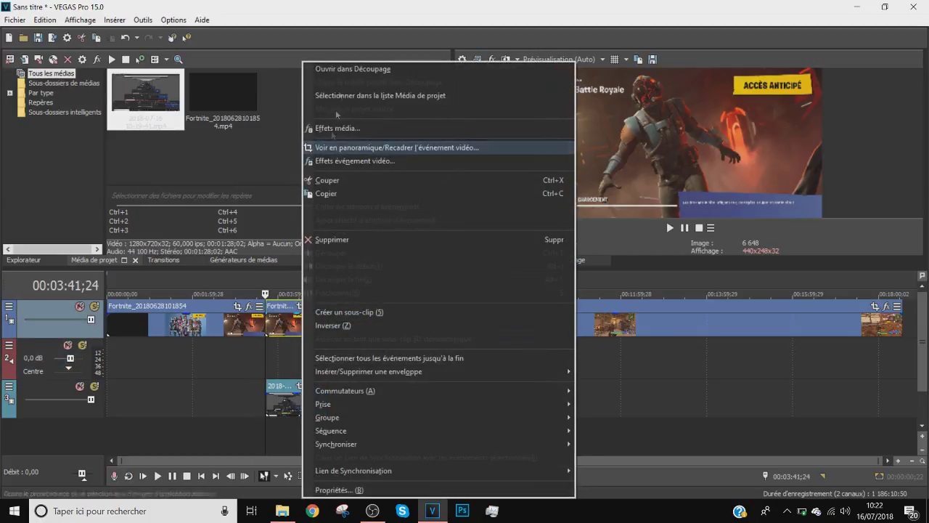
left_click(264, 374)
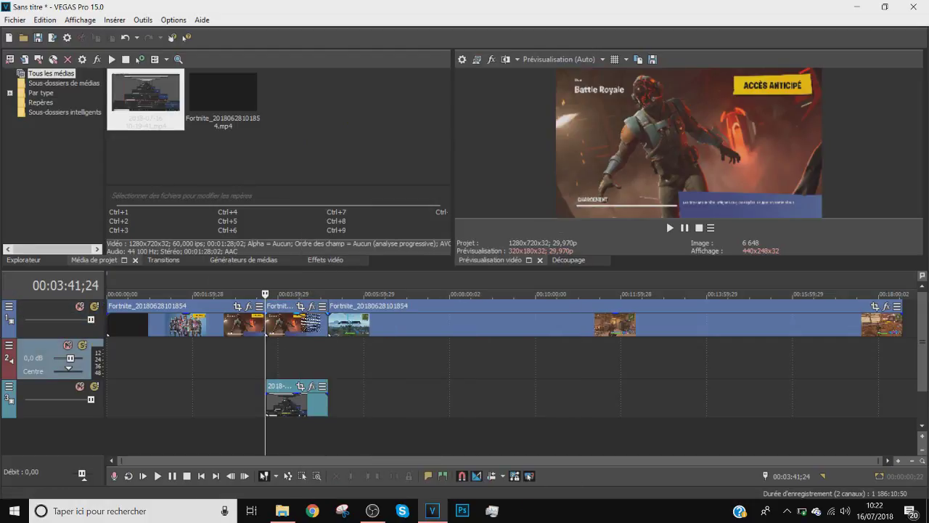
right_click(290, 326)
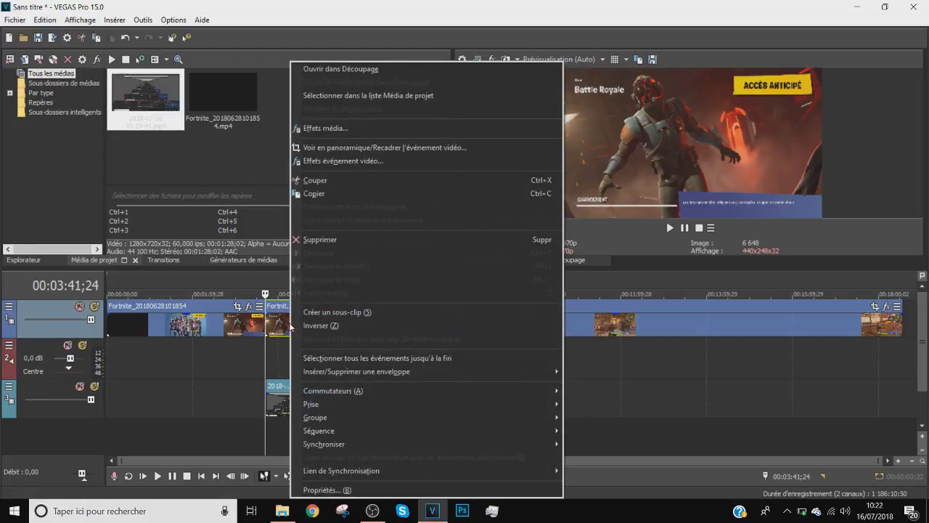
left_click(412, 147)
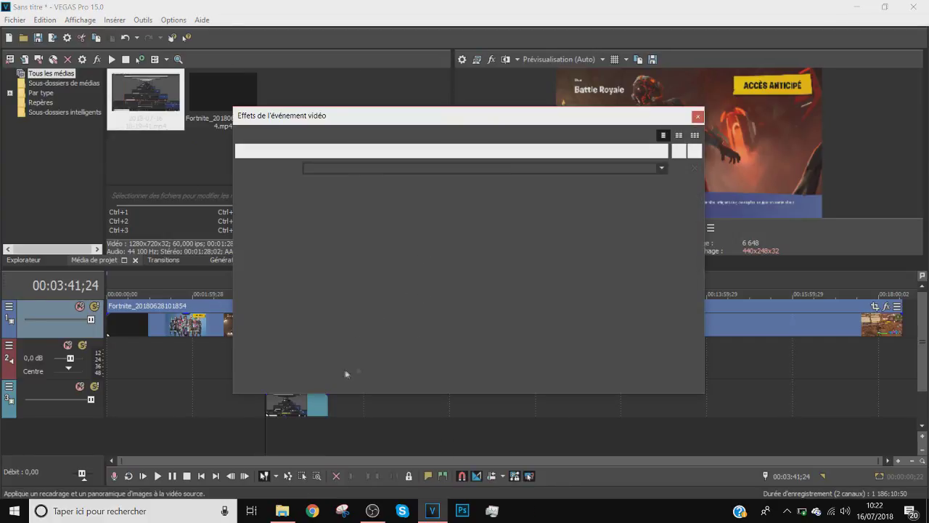
scroll(529, 301, "down", 5)
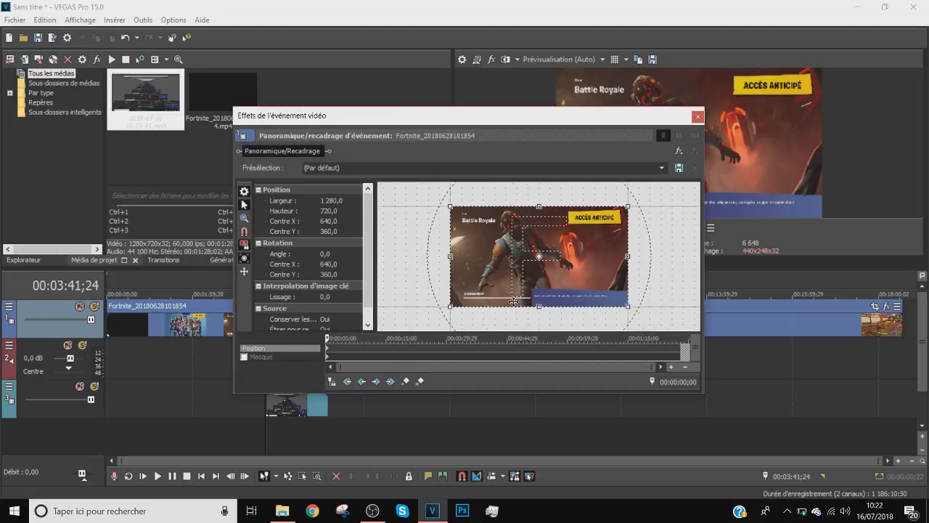
left_click_drag(537, 298, 537, 353)
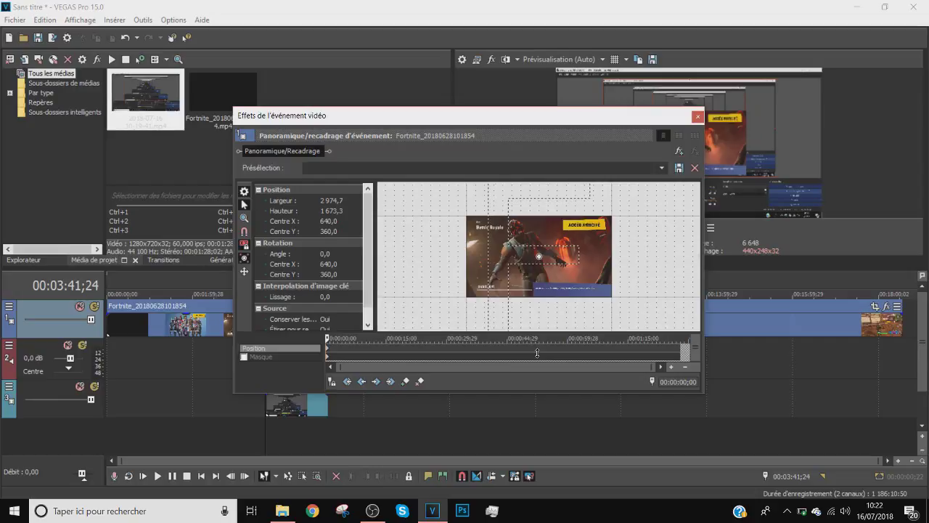
left_click(697, 116)
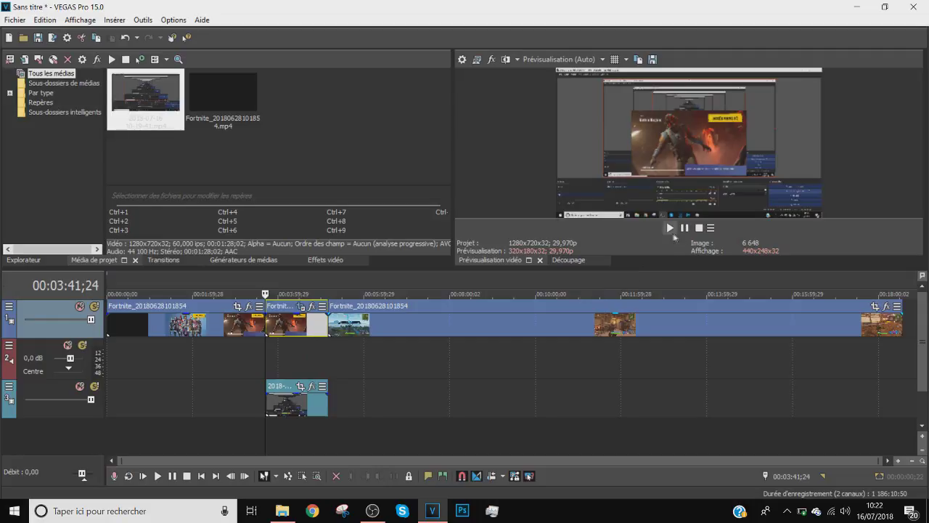
- With the playhead at 00:04:29;07, move the middle Fortnite segment's picture to the frame's upper-right corner, crop centre about X -184.1, Y 818.5
left_click(670, 228)
left_click(683, 230)
left_click(299, 319)
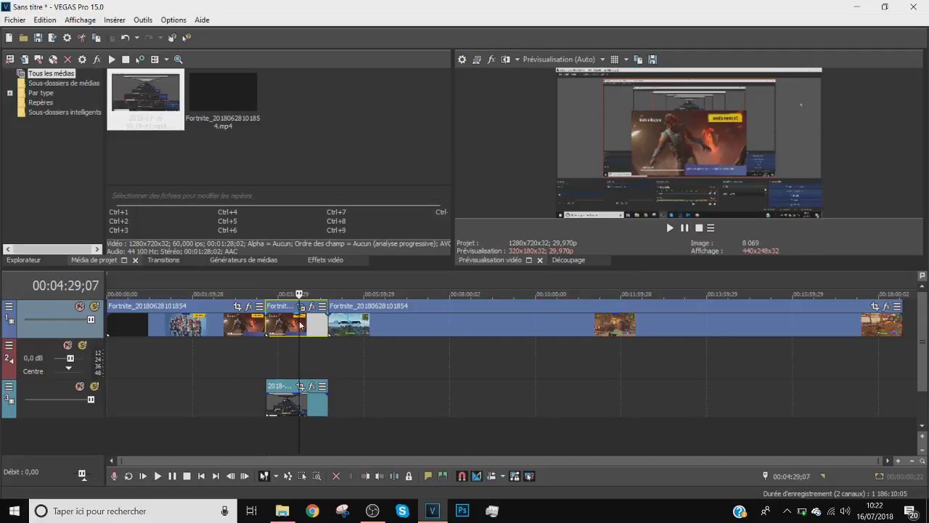
right_click(299, 320)
left_click(352, 161)
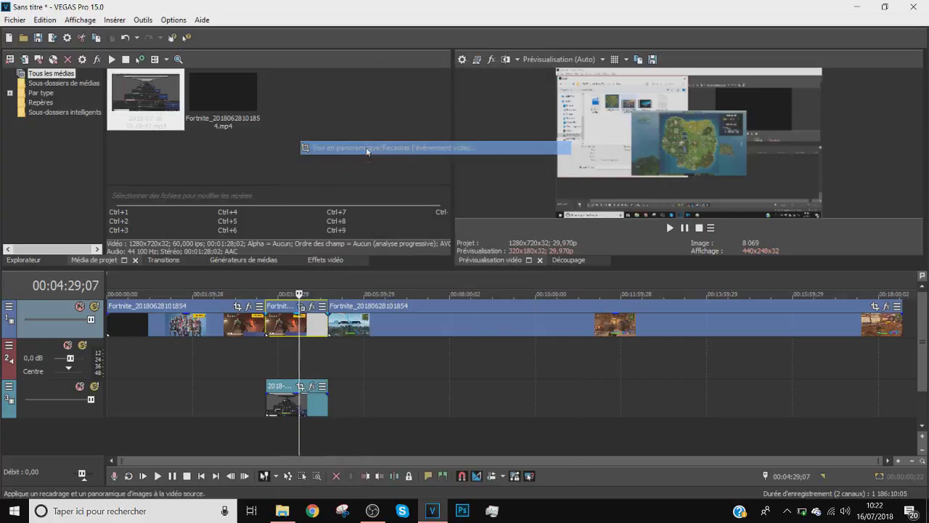
left_click_drag(542, 259, 392, 346)
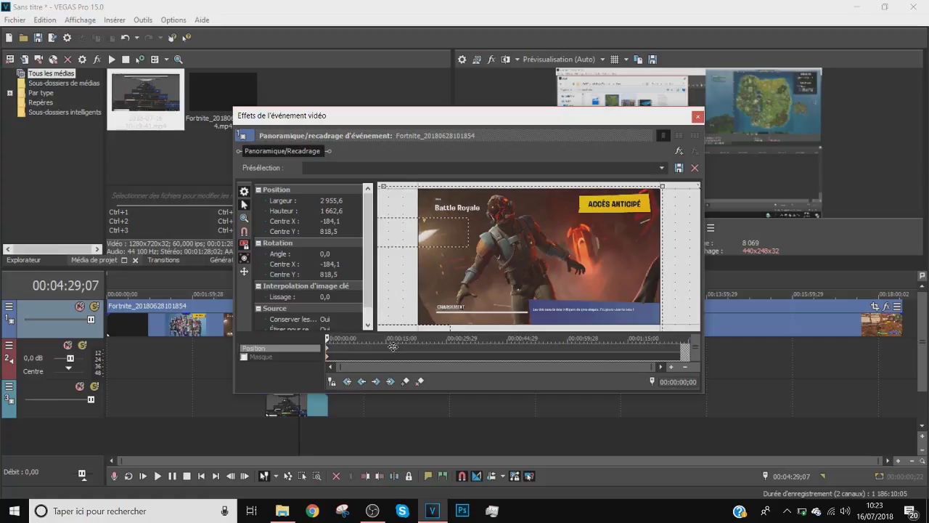
left_click(697, 116)
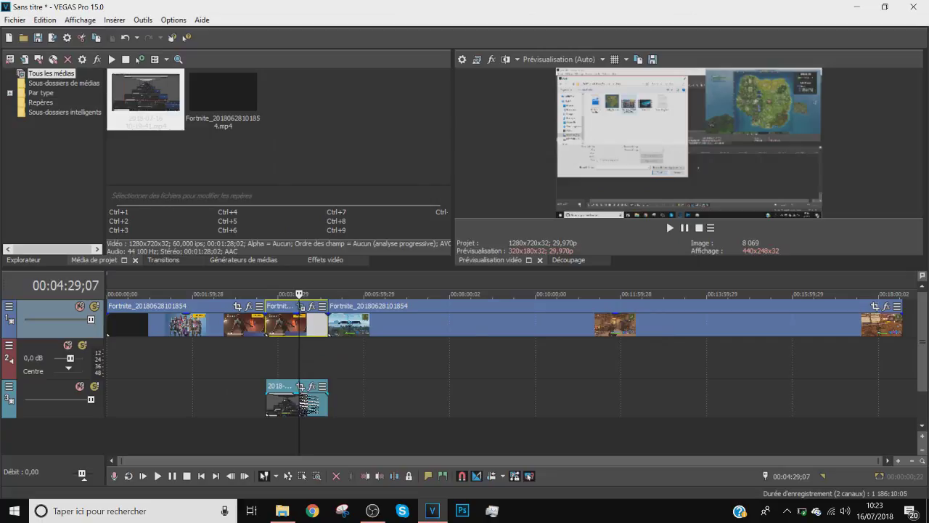
left_click(311, 385)
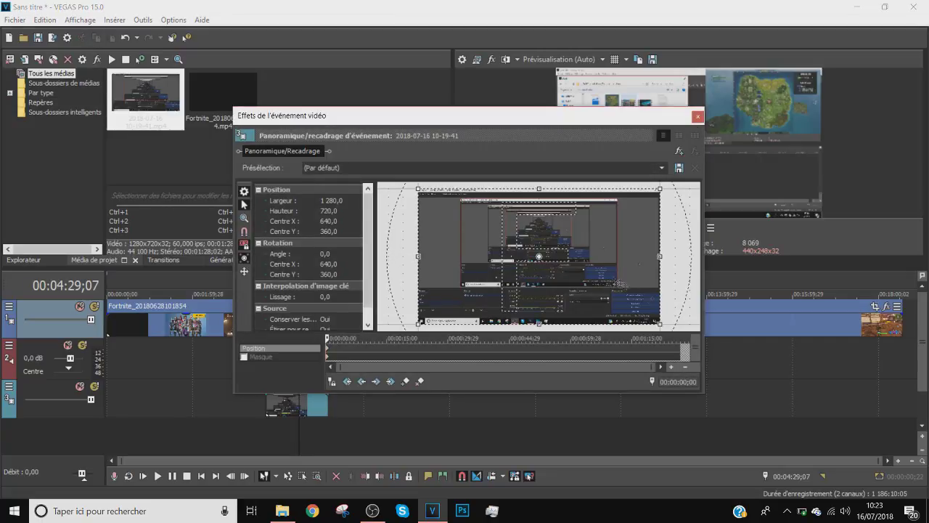
scroll(576, 253, "down", 3)
left_click_drag(622, 300, 754, 393)
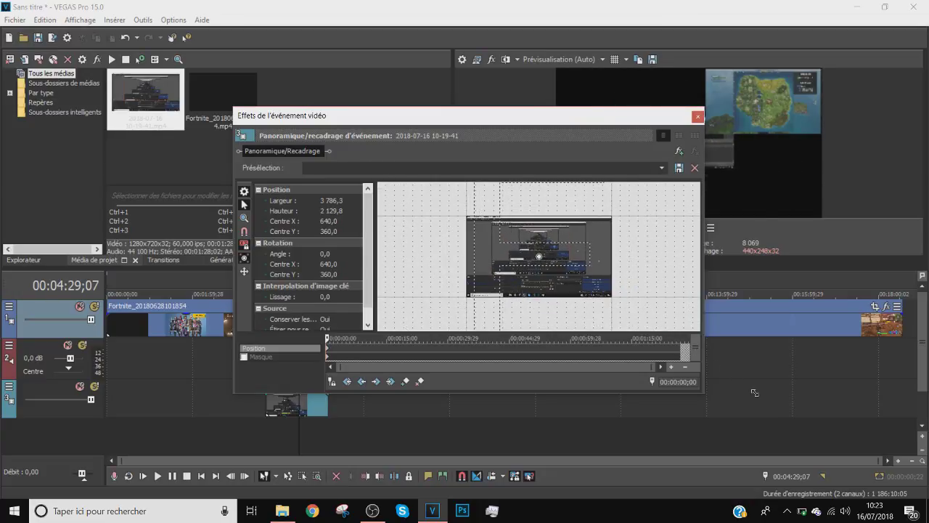
left_click_drag(565, 251, 704, 331)
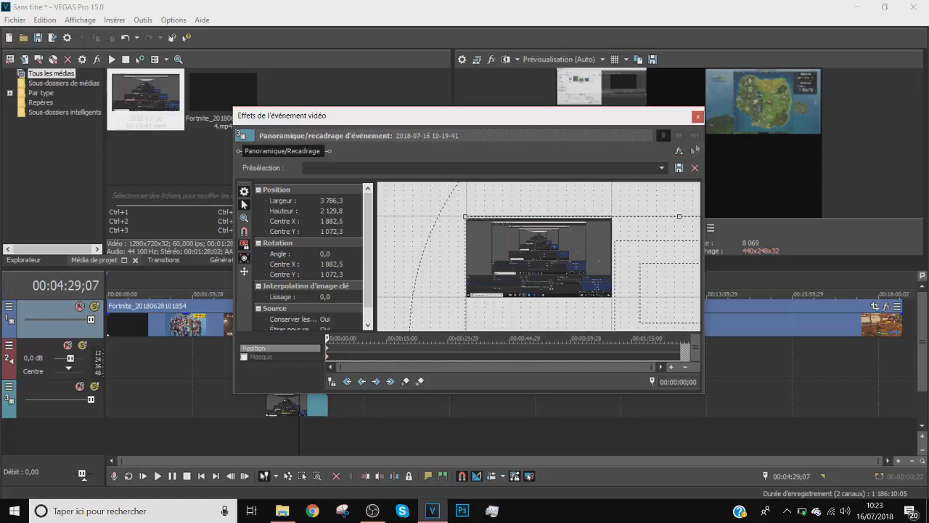
left_click(697, 116)
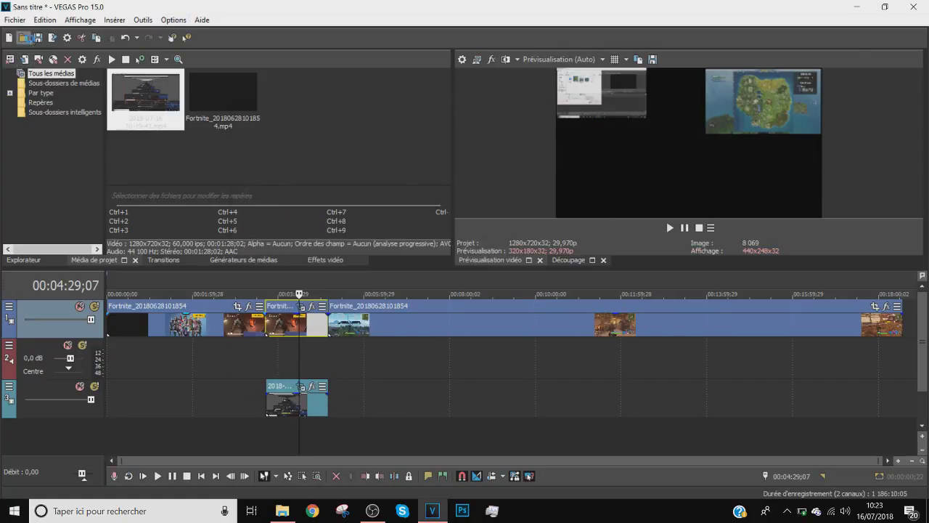
- Insert the "intro vrai sur" video from the ytb folder at 00:04:29;07 and delete its audio event
left_click(24, 38)
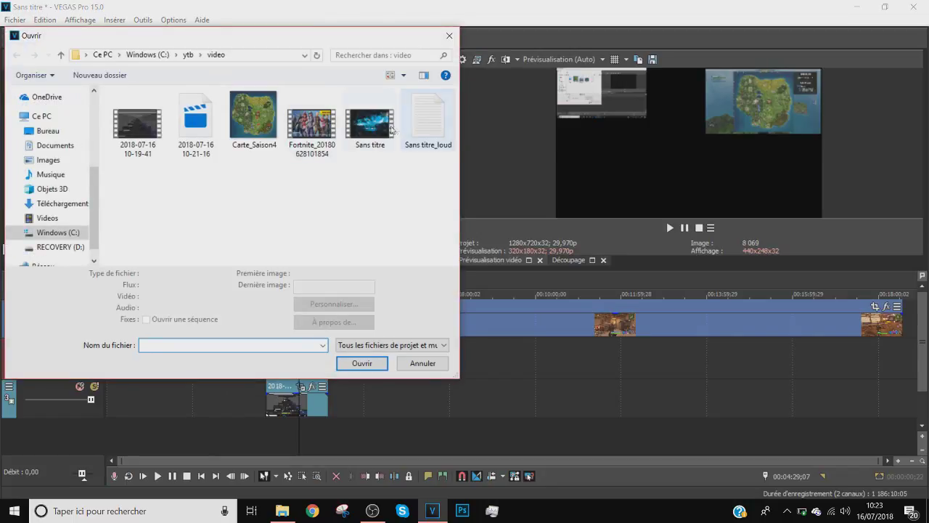
left_click(192, 55)
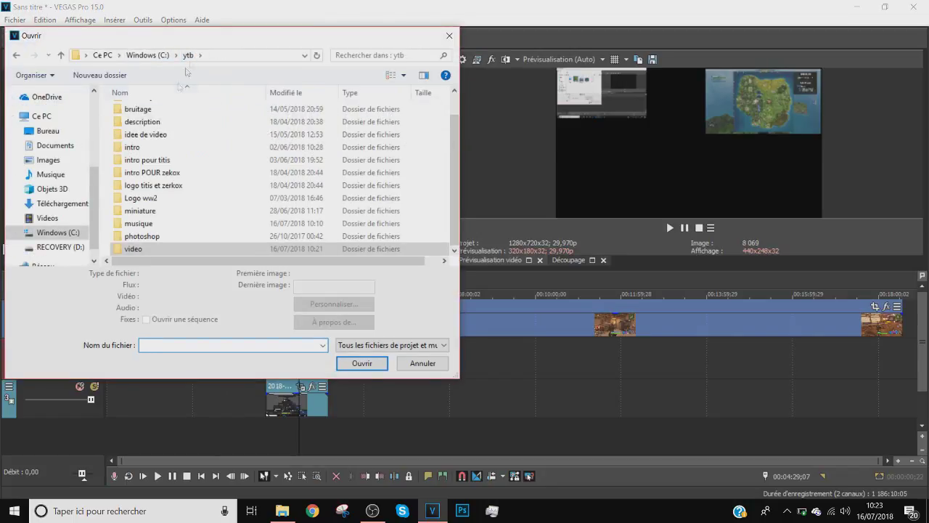
double_click(138, 161)
double_click(145, 140)
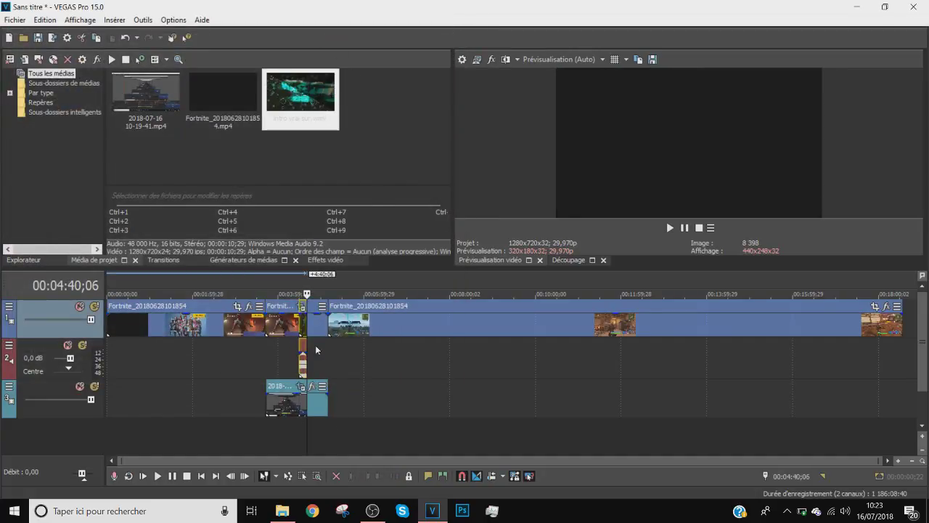
left_click(301, 347)
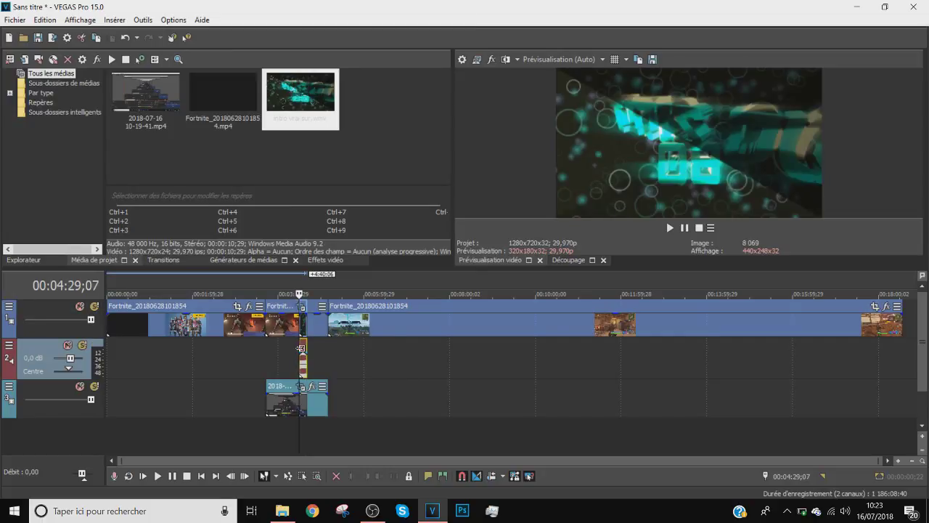
left_click(300, 348)
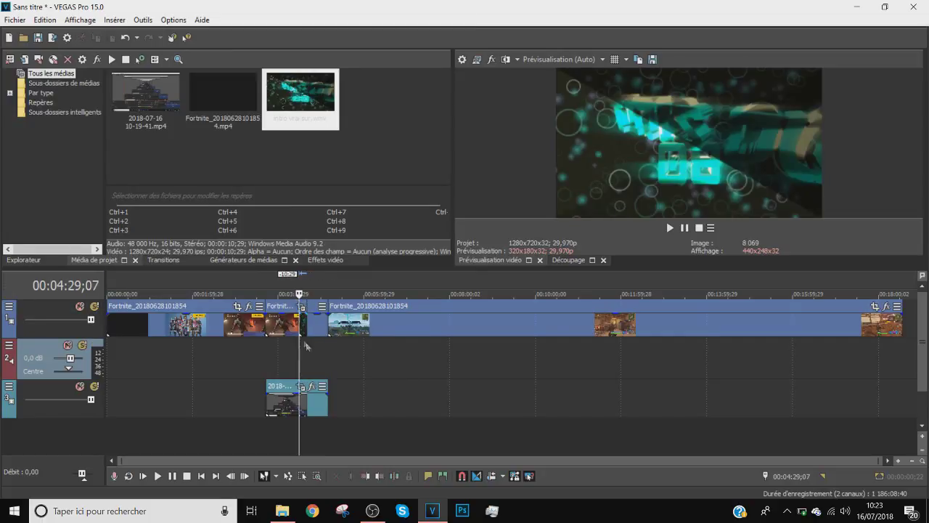
- Shrink the "intro vrai sur" clip within the frame by enlarging its pan/crop area to about 4406.0 × 2478.4
key("Up")
key("Up")
key("Up")
key("Up")
key("Up")
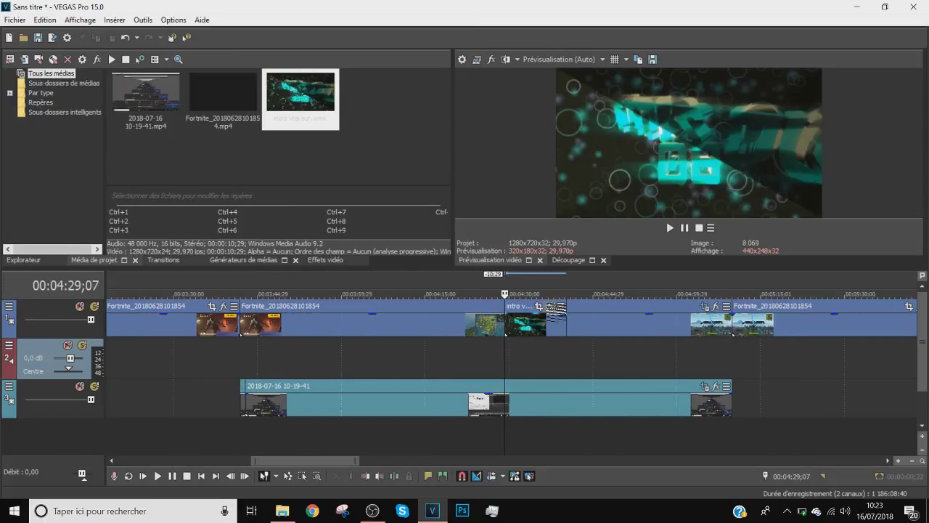
left_click(539, 305)
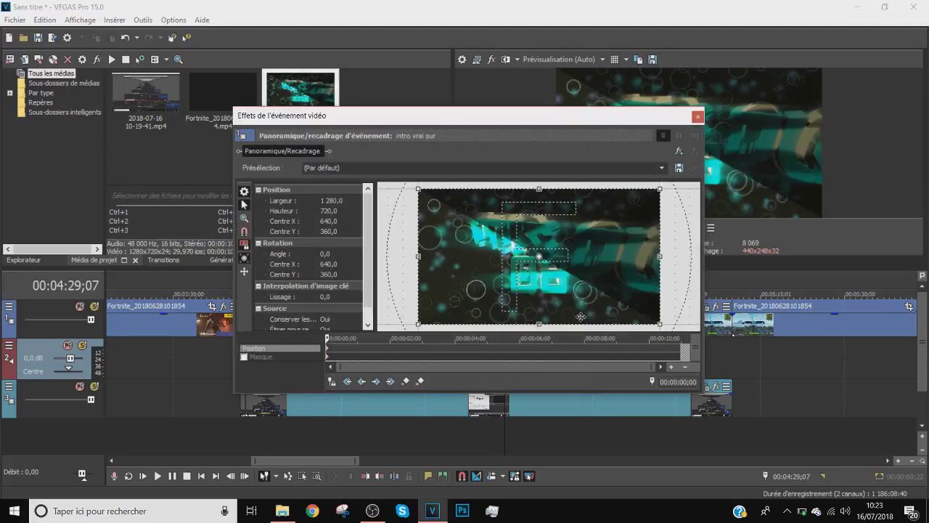
scroll(649, 316, "down", 3)
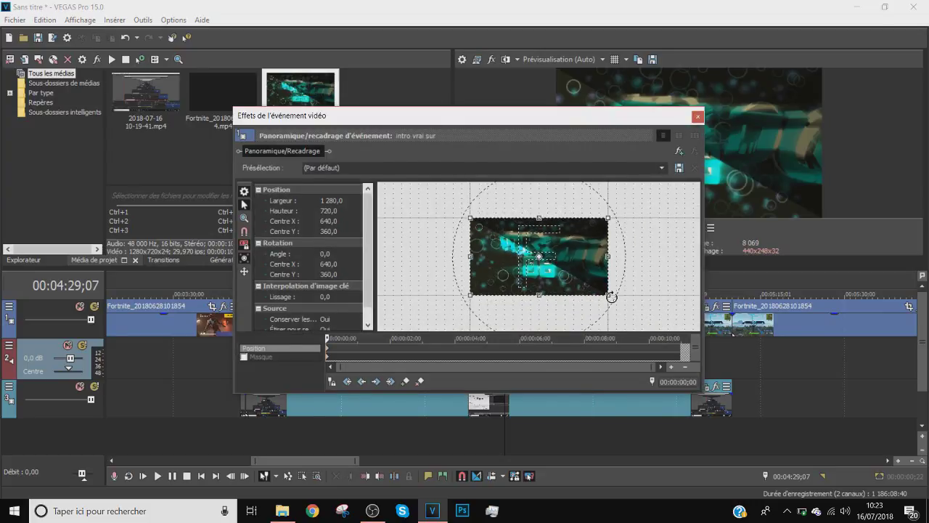
left_click_drag(638, 314, 676, 324)
scroll(601, 280, "down", 3)
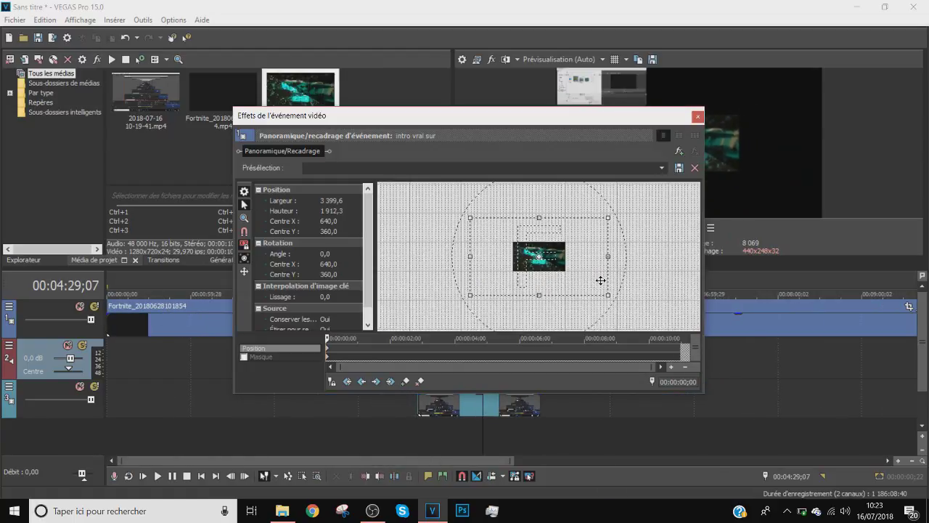
scroll(566, 274, "down", 1)
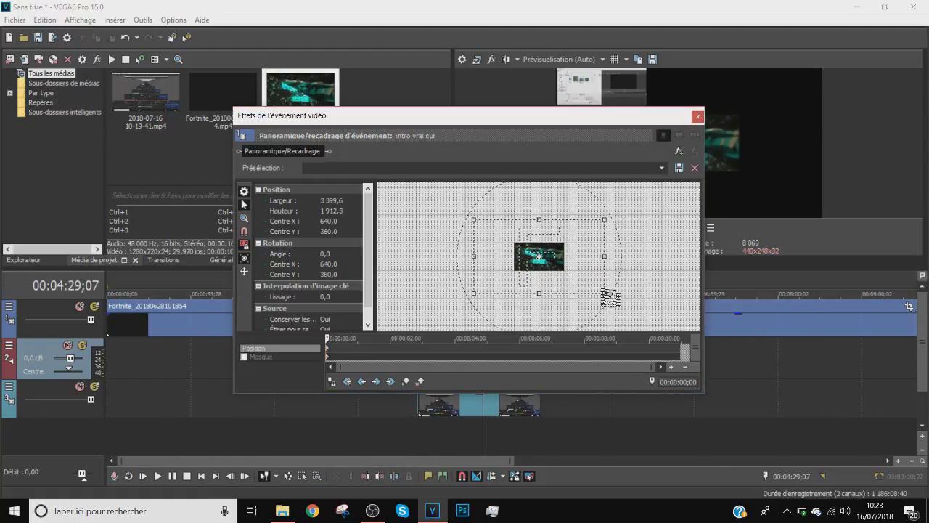
left_click_drag(612, 297, 629, 304)
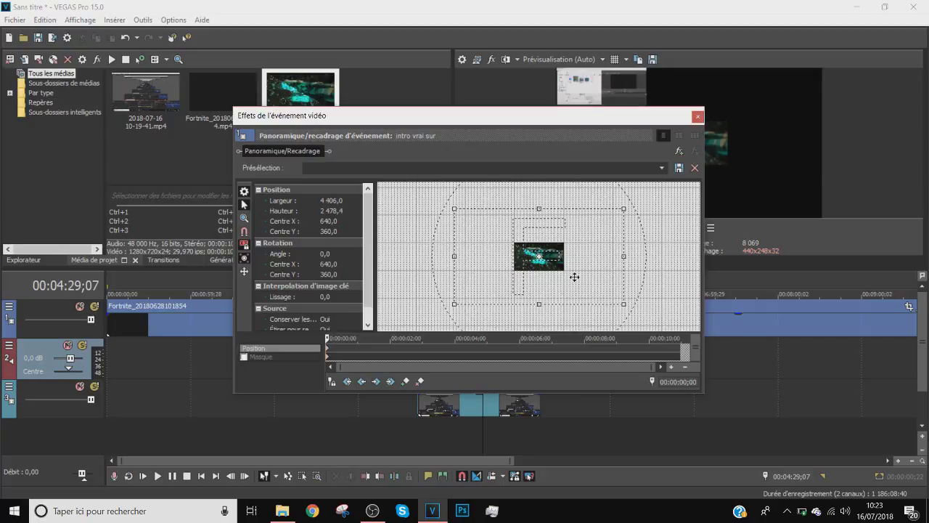
- Move the "intro vrai sur" picture to the frame's lower-left corner, with the crop centre at about X 2165.3, Y -457.7
left_click_drag(570, 274, 628, 242)
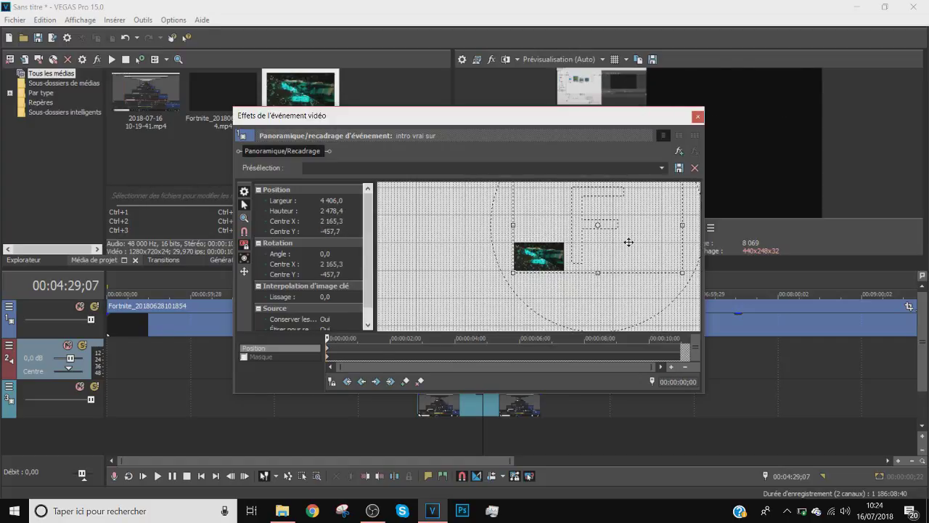
left_click(697, 116)
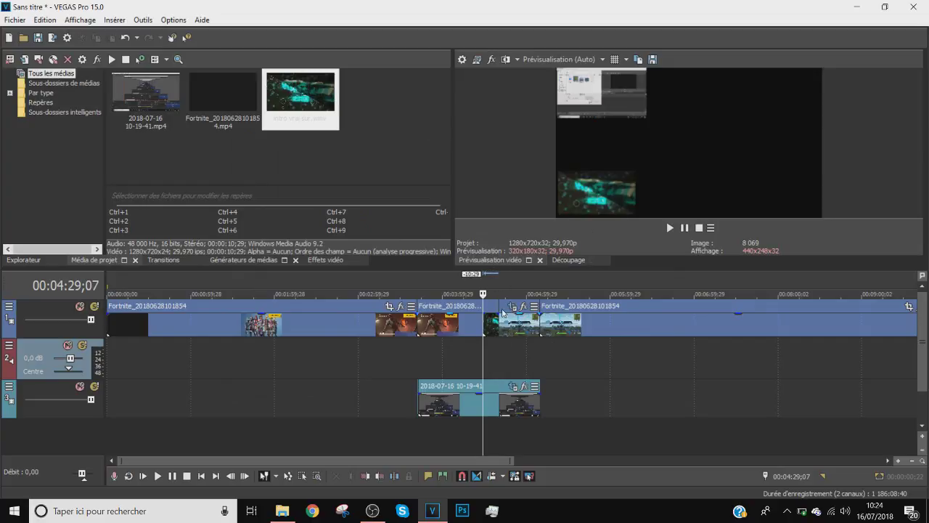
scroll(495, 339, "up", 6)
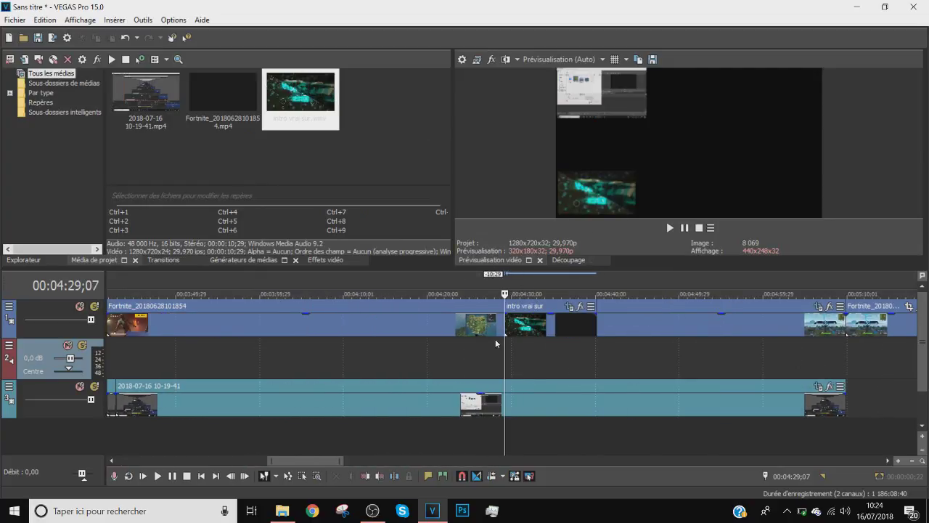
left_click_drag(528, 346, 530, 359)
left_click(610, 354)
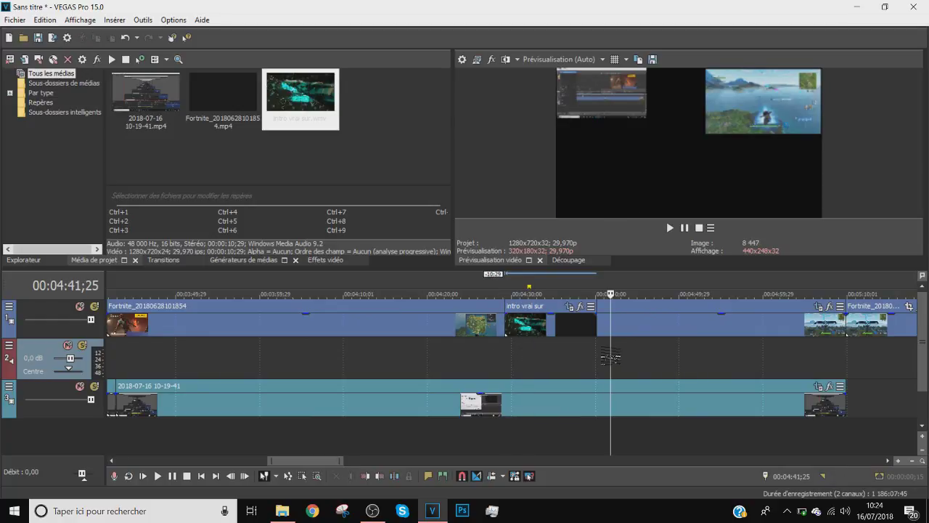
left_click(579, 358)
left_click(553, 358)
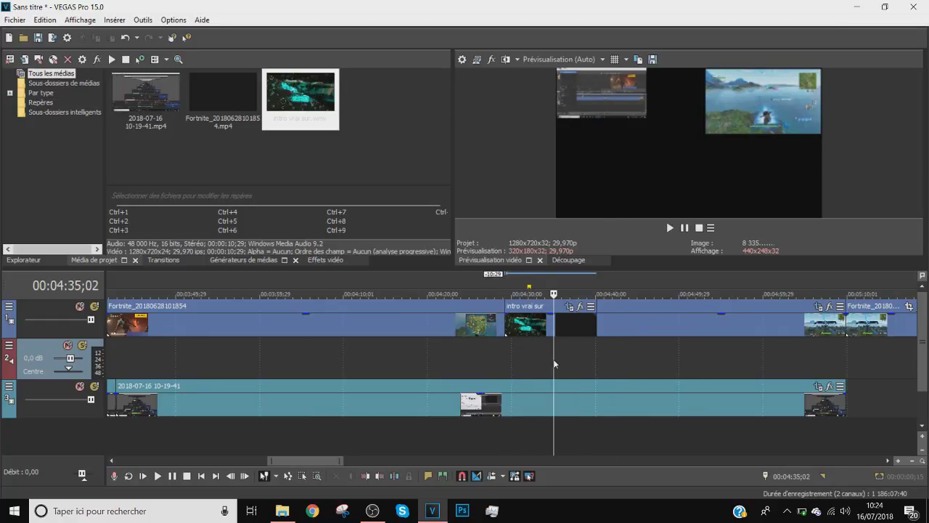
left_click(512, 324)
left_click_drag(521, 326, 467, 412)
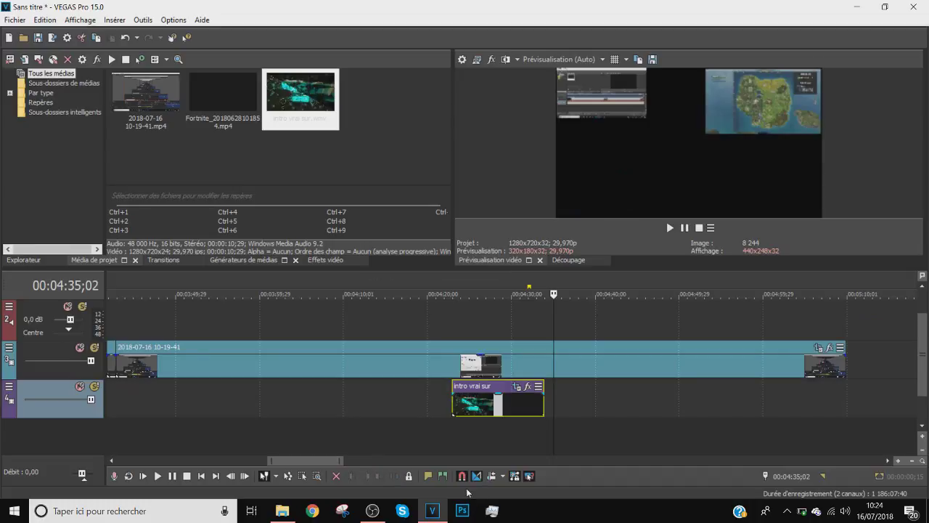
left_click(425, 415)
left_click(458, 421)
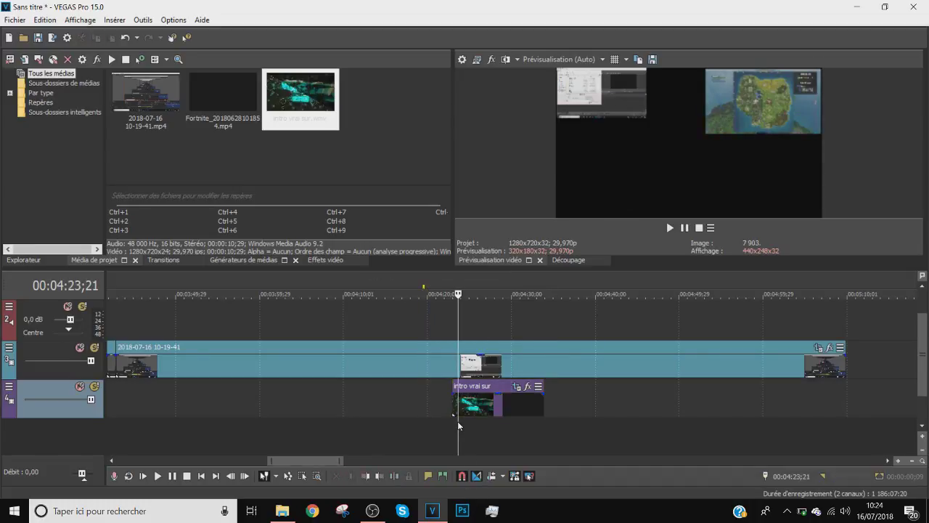
left_click(451, 421)
- Move the "intro vrai sur" clip back over the Fortnite clip on track 1, starting at about 00:04:22
left_click_drag(485, 403, 476, 320)
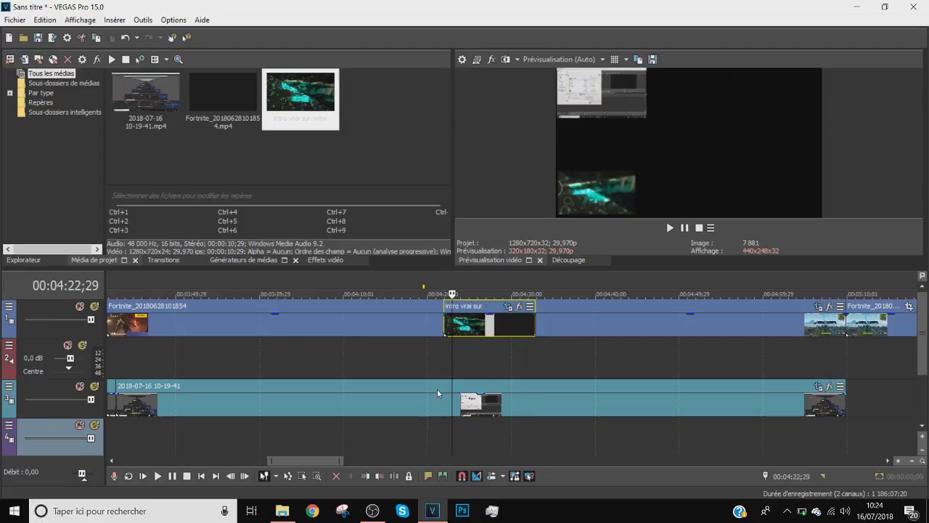
left_click(438, 392)
left_click(367, 375)
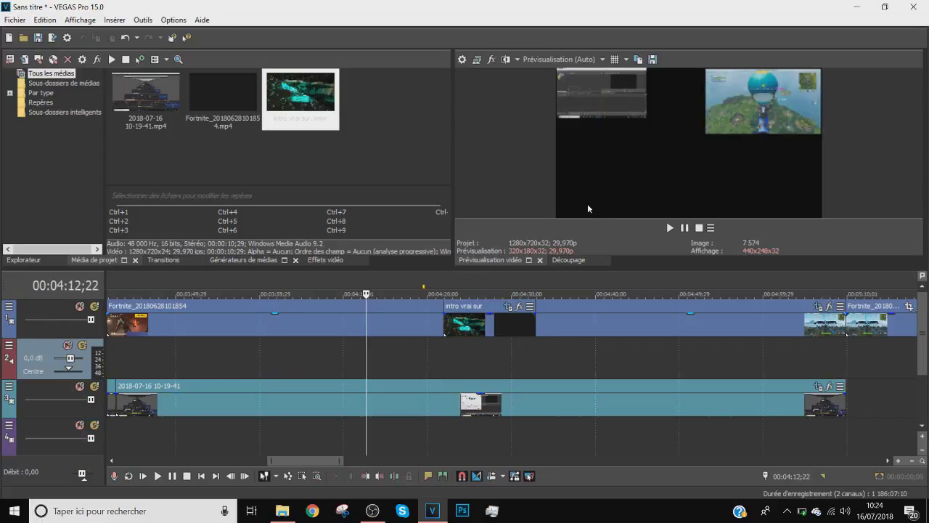
- Play back the split-screen section from 00:03:42;26, then the part where the "intro vrai sur" clip begins on track 1
scroll(683, 353, "down", 10)
left_click(265, 294)
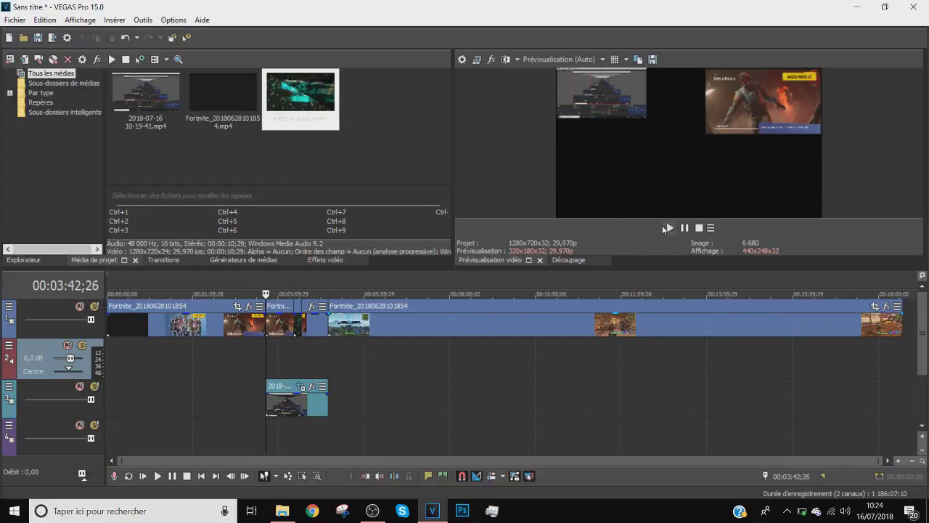
left_click(669, 228)
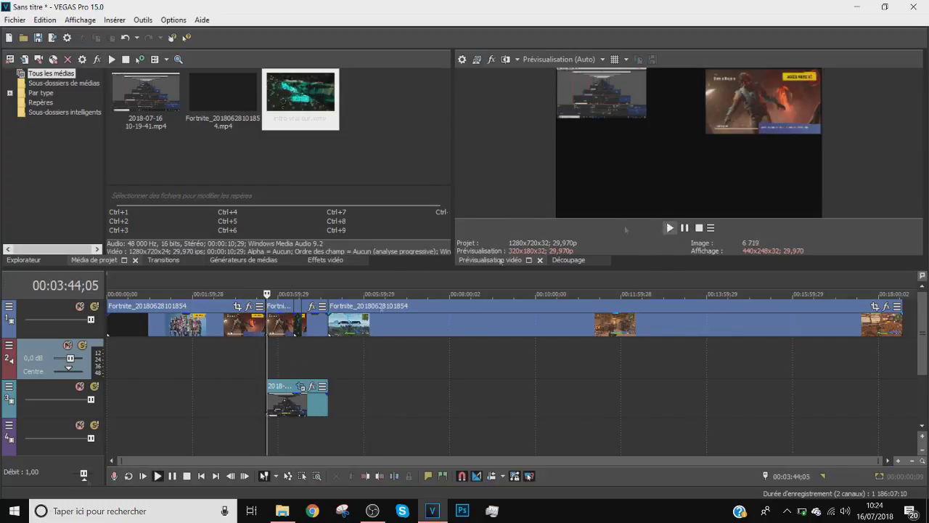
scroll(302, 369, "up", 4)
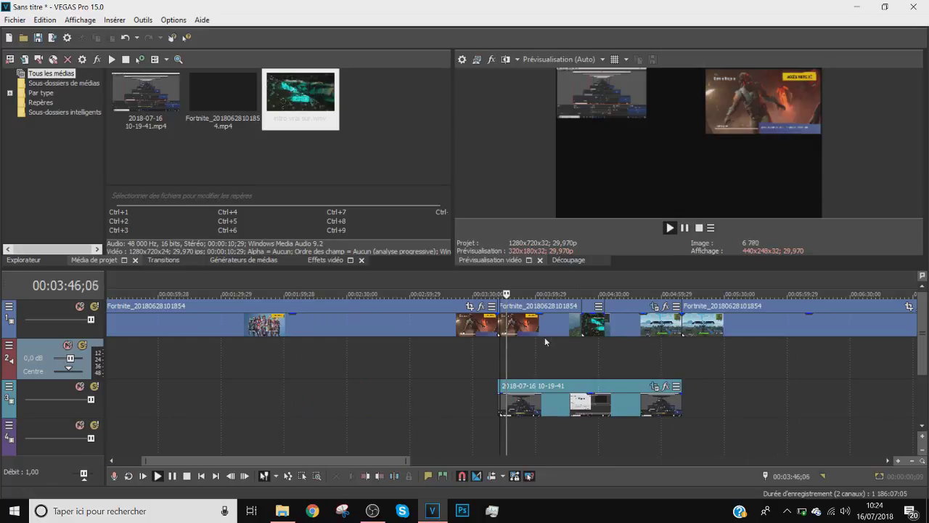
left_click(572, 358)
left_click(685, 228)
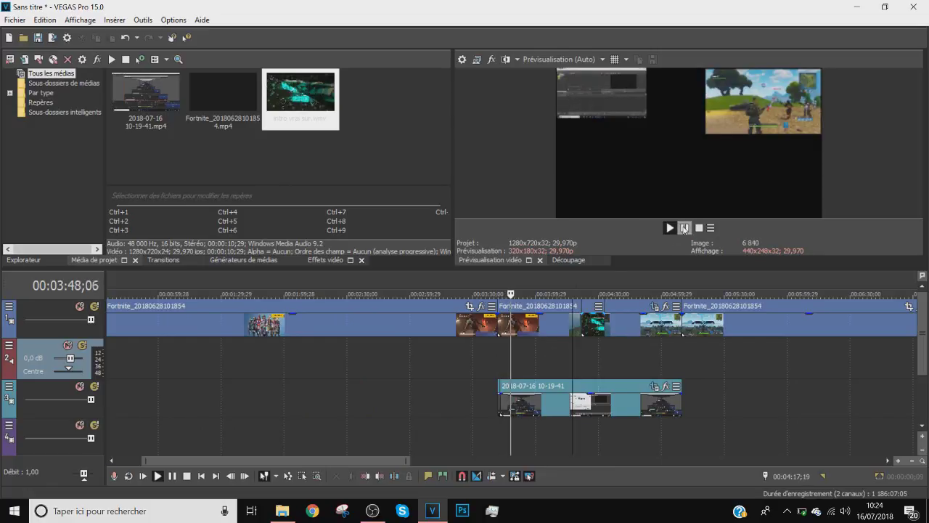
left_click(574, 343)
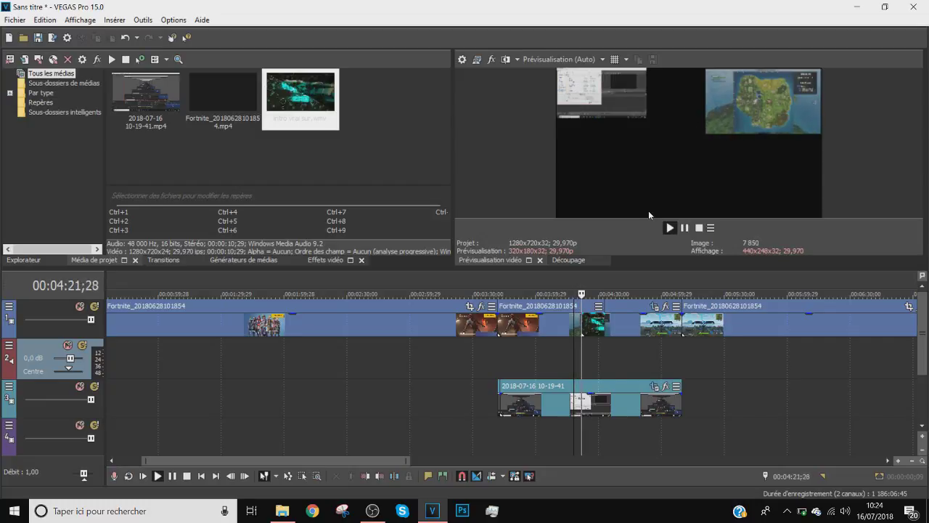
left_click(684, 228)
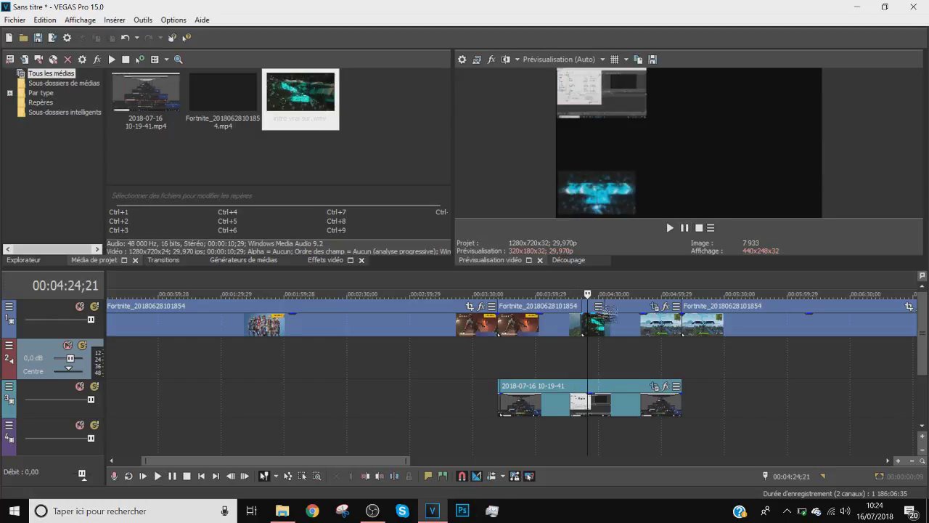
- Move the "intro vrai sur" clip down to track 4, starting at about 00:04:25, and play back all three videos together
left_click_drag(593, 325, 600, 454)
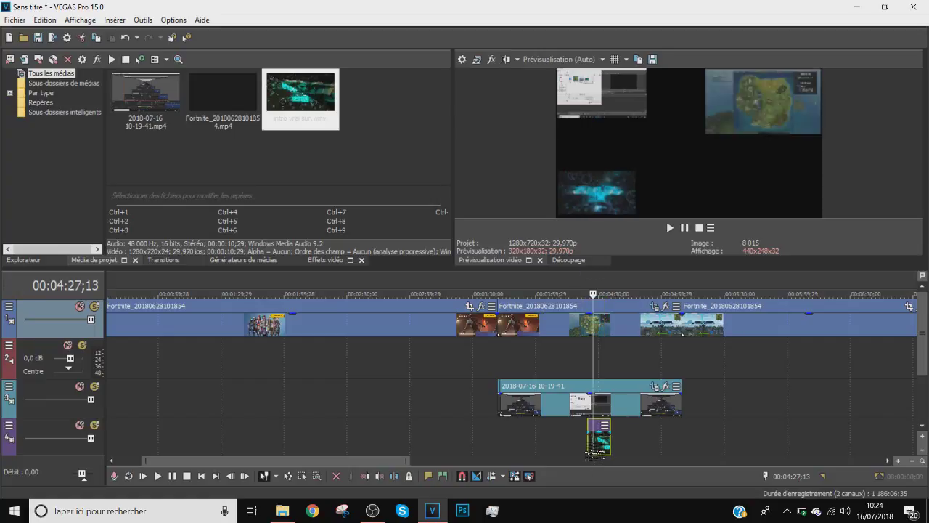
left_click(580, 450)
left_click(583, 452)
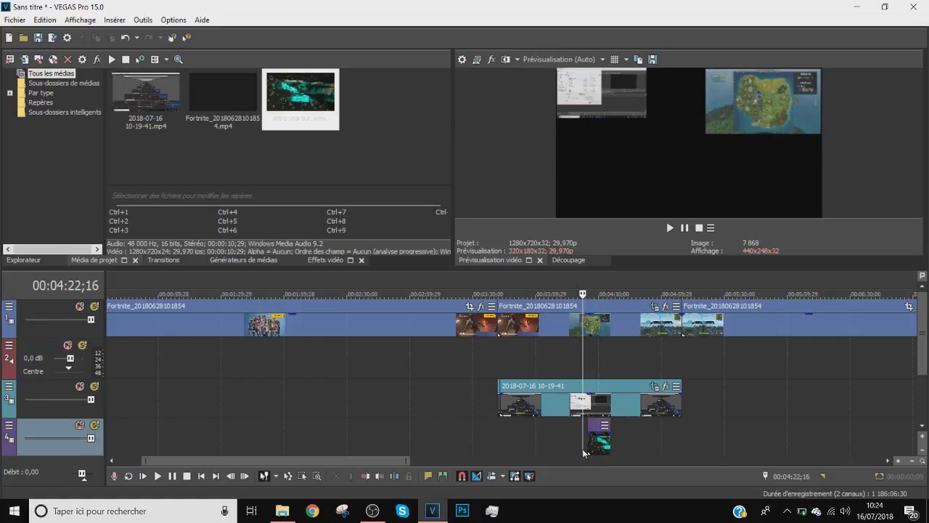
left_click(588, 450)
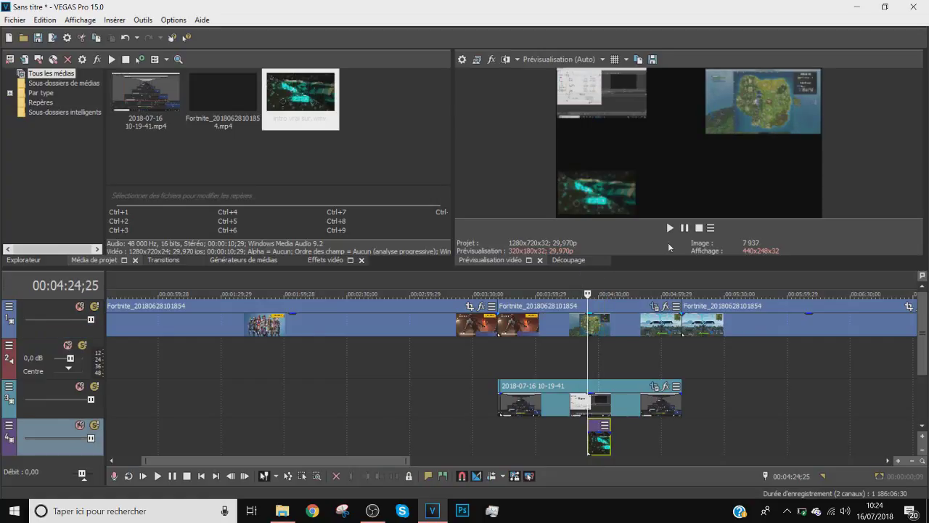
left_click(668, 230)
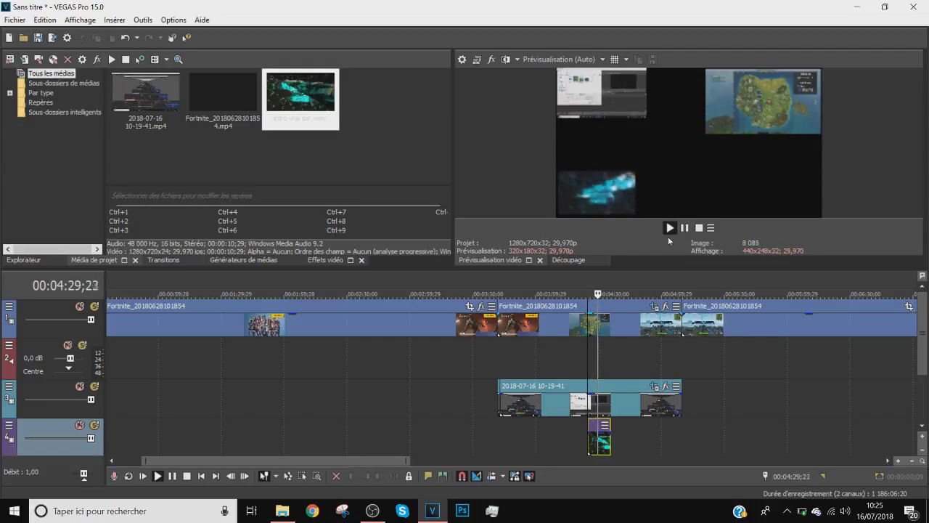
left_click(684, 228)
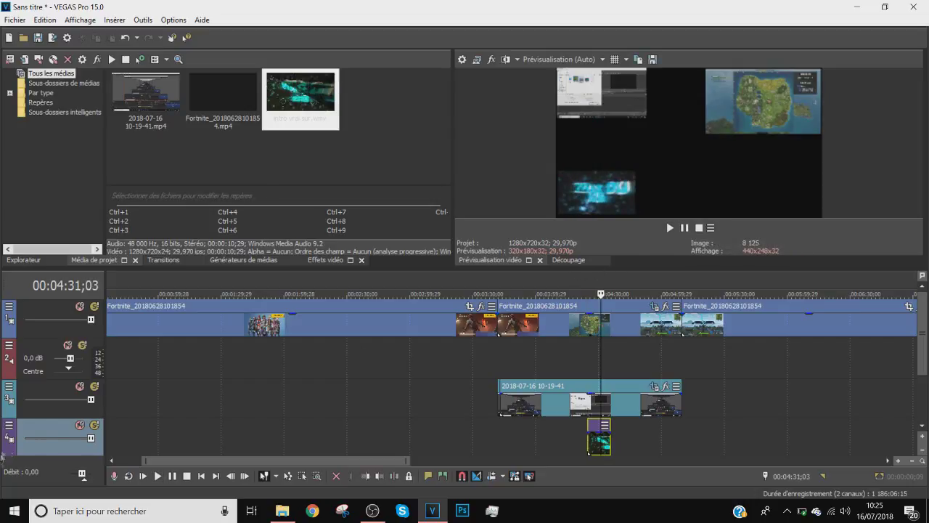
- Select a time range of about 19 seconds from 00:04:19;26, enclosing the "intro vrai sur" clip
scroll(628, 369, "down", 6)
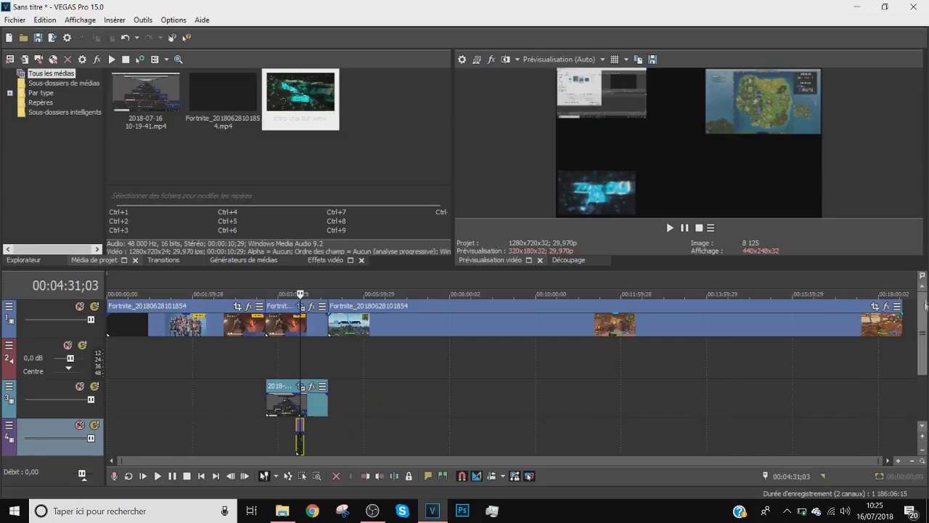
scroll(417, 426, "up", 6)
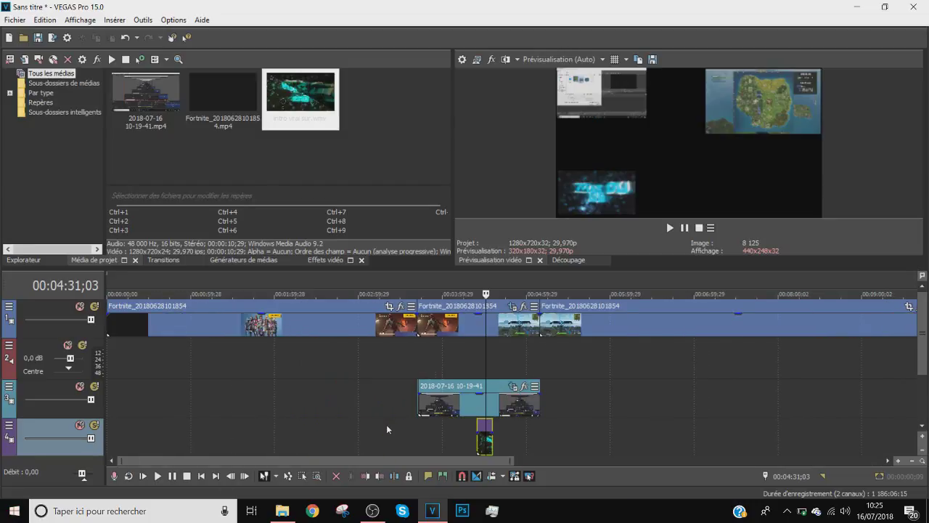
scroll(496, 391, "up", 4)
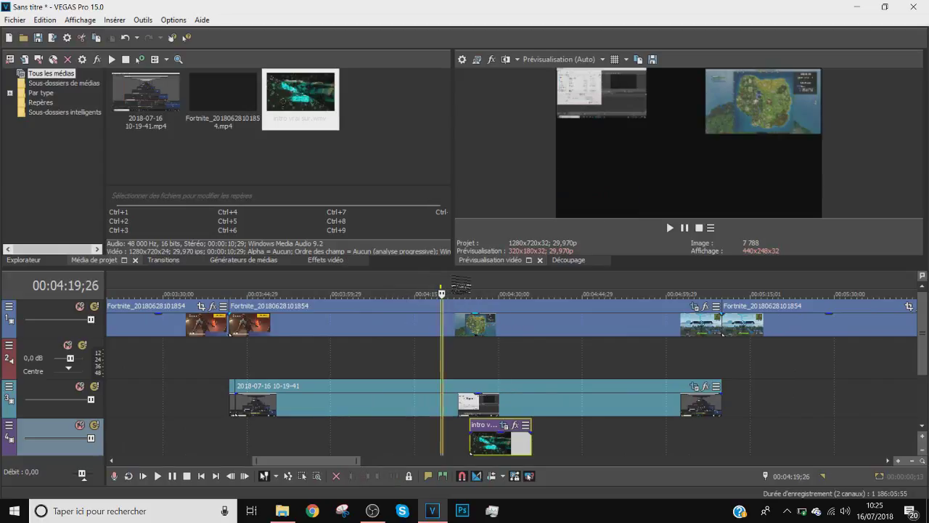
left_click_drag(471, 285, 550, 287)
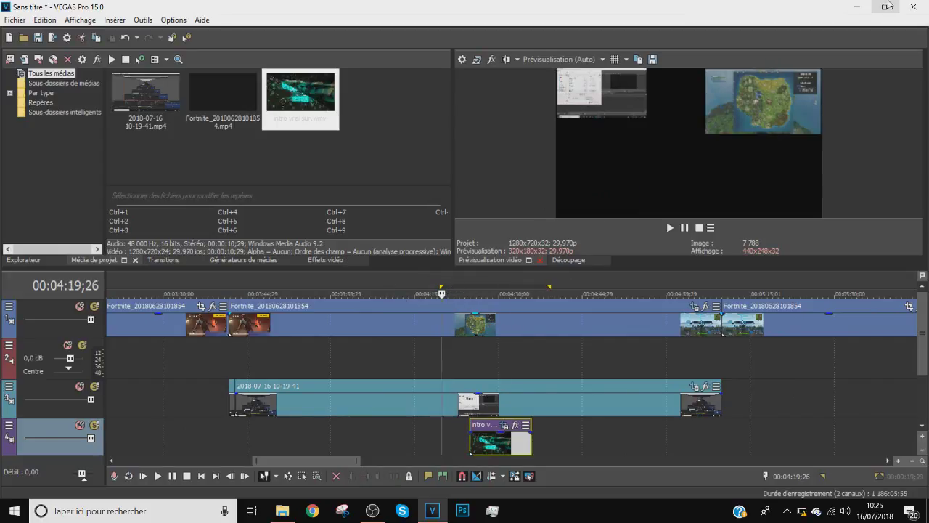